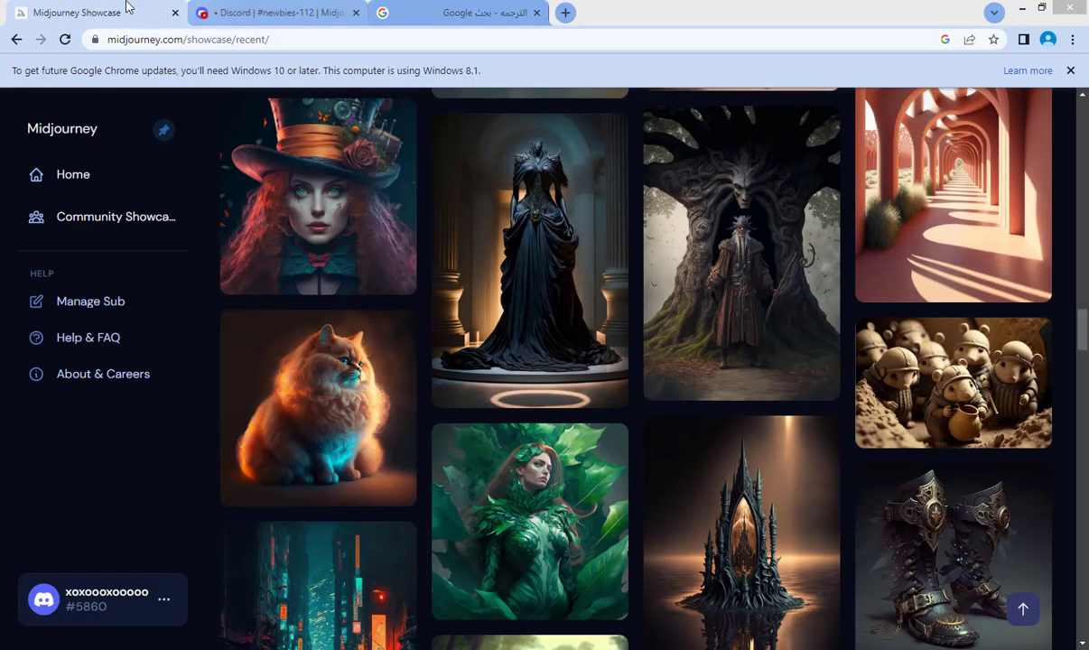
Step: Switch from the Midjourney Showcase to the Discord newbies-112 channel tab
left_click(221, 9)
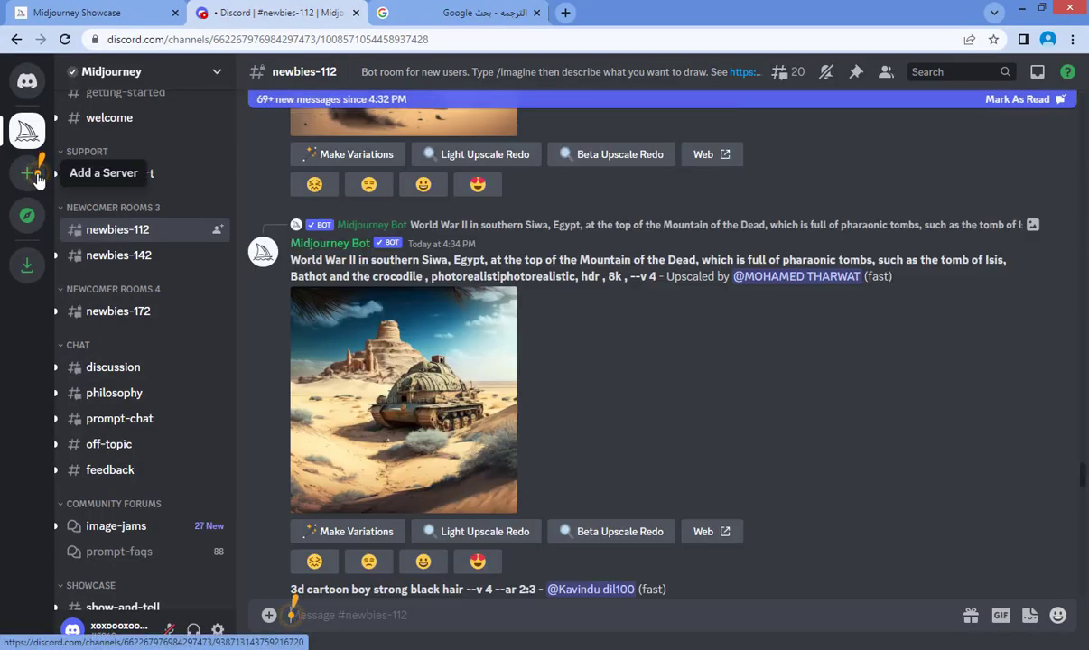
Step: Stage an /imagine command in the Discord message box, then go to the Google Translate tab
mouse_move(112, 237)
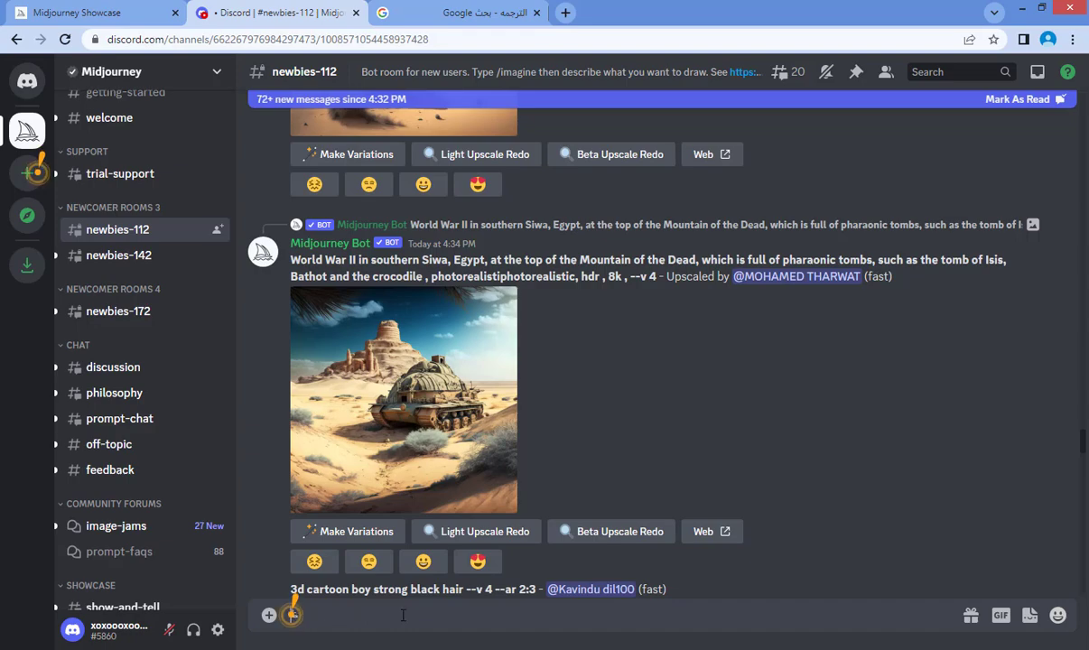
type("/")
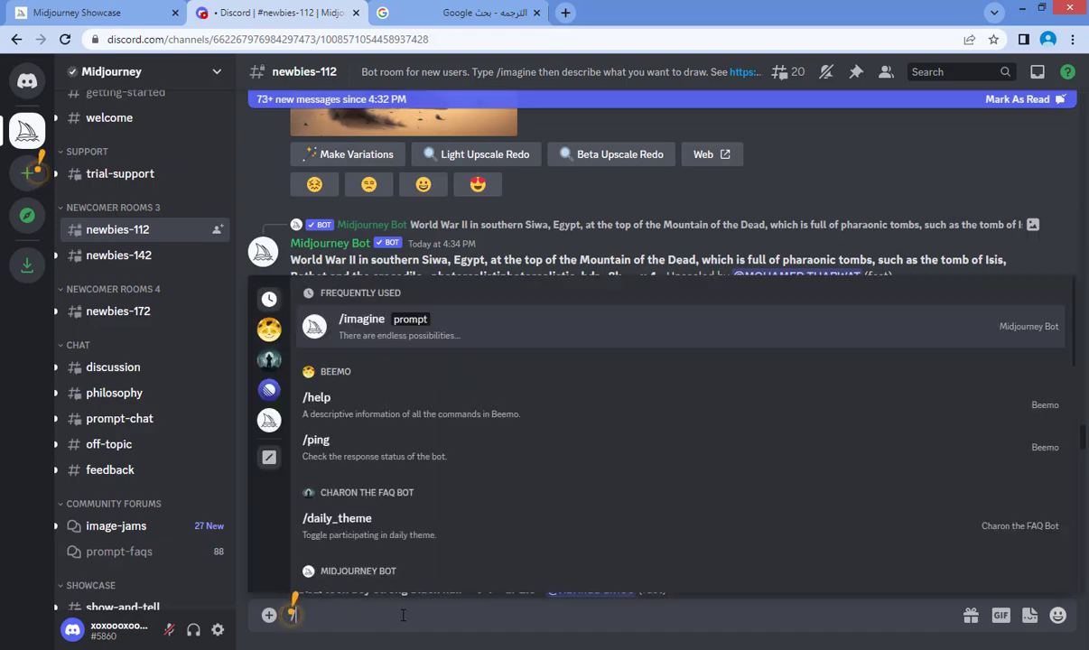
left_click(513, 336)
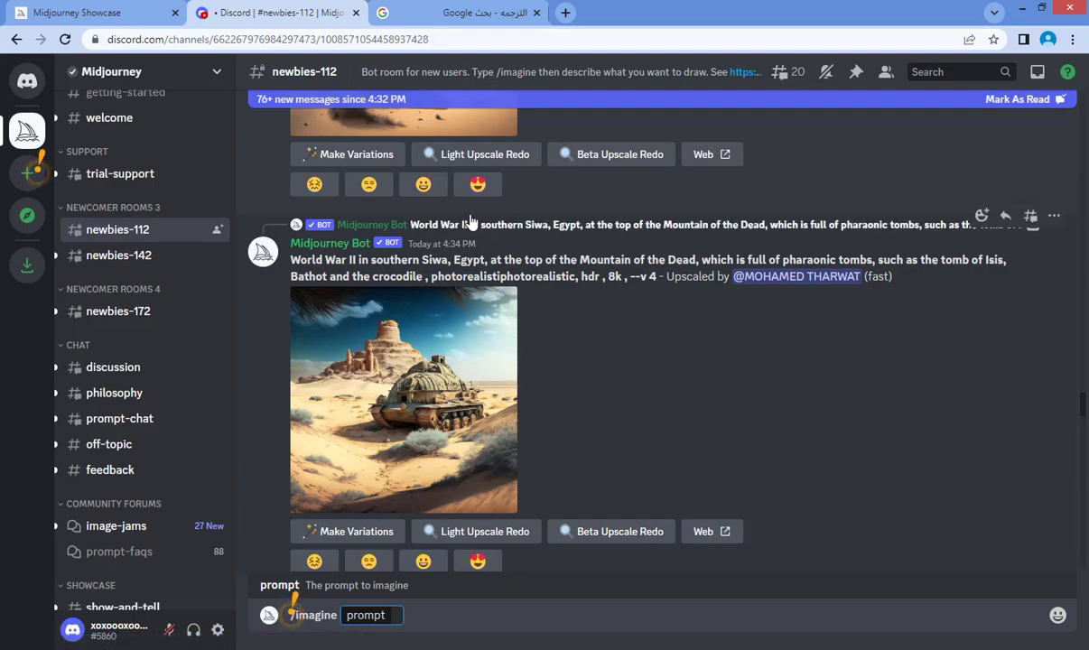
left_click(479, 8)
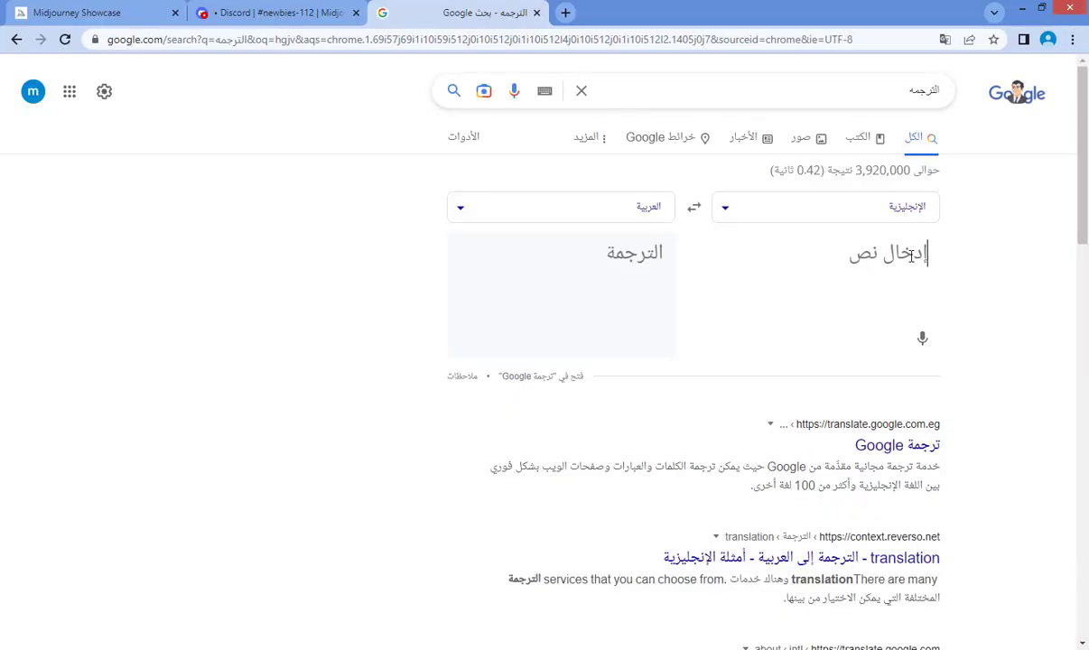
Step: Enter the Arabic house-design prompt: modern heritage, high detail, spacious, swimming pool, garden, high quality
type("jwld")
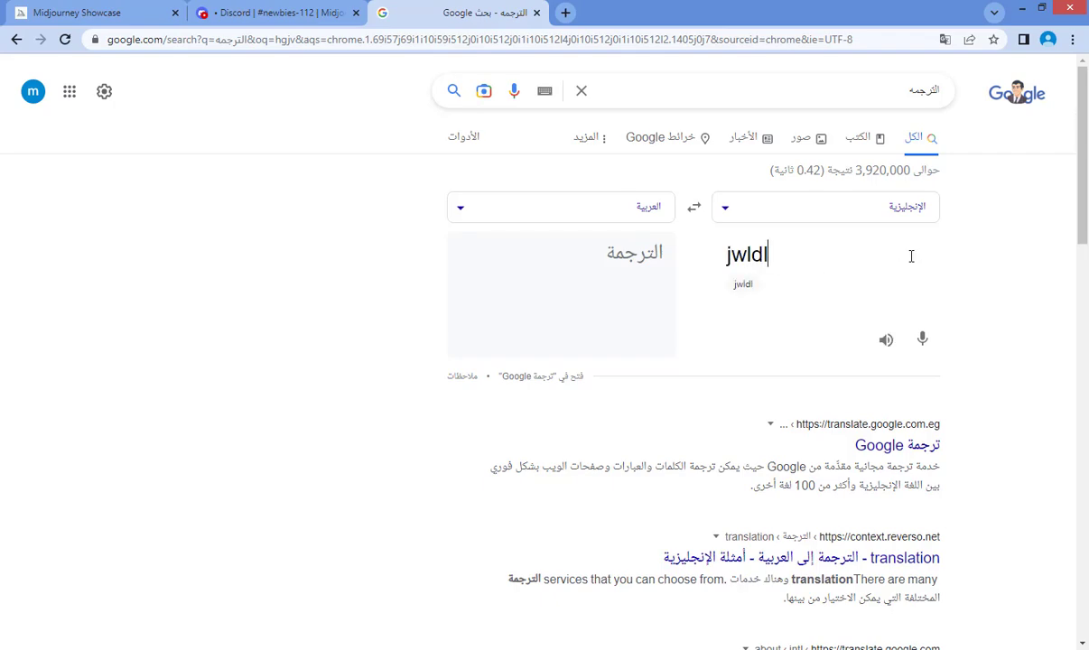
type("l")
key("ctrl+a")
key("BackSpace")
type("تصمي")
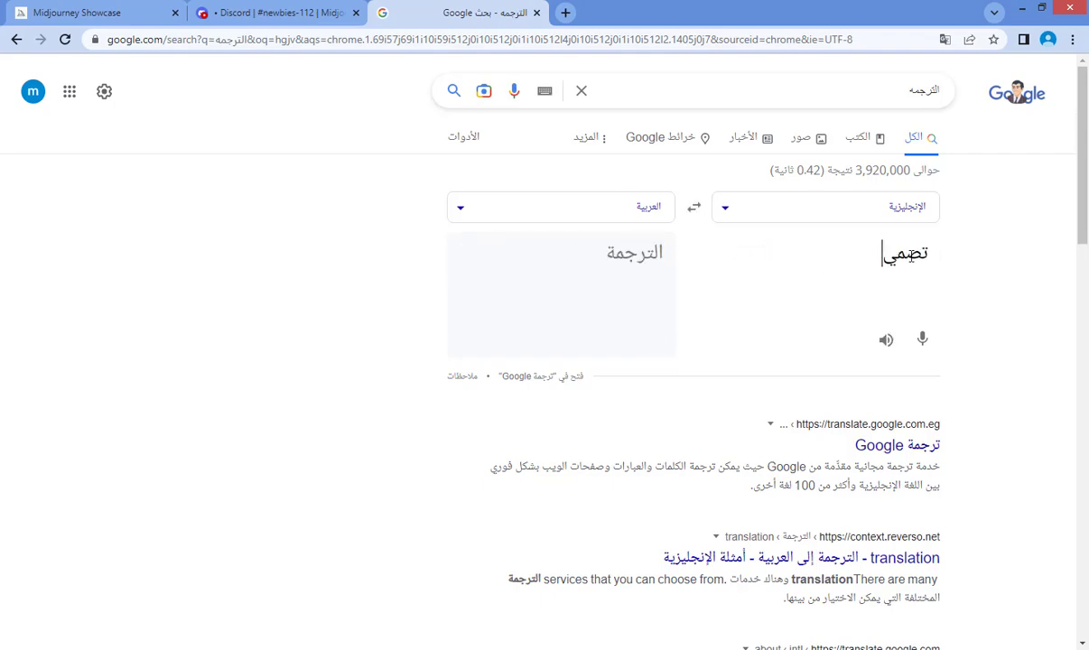
type("م منزل،")
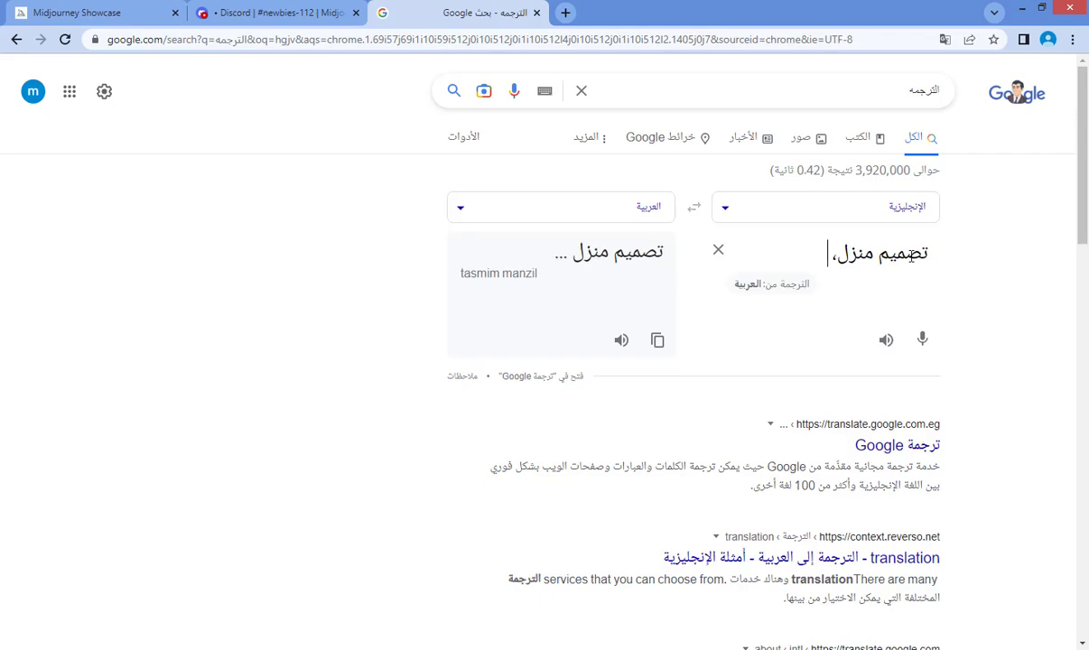
type(" على ا")
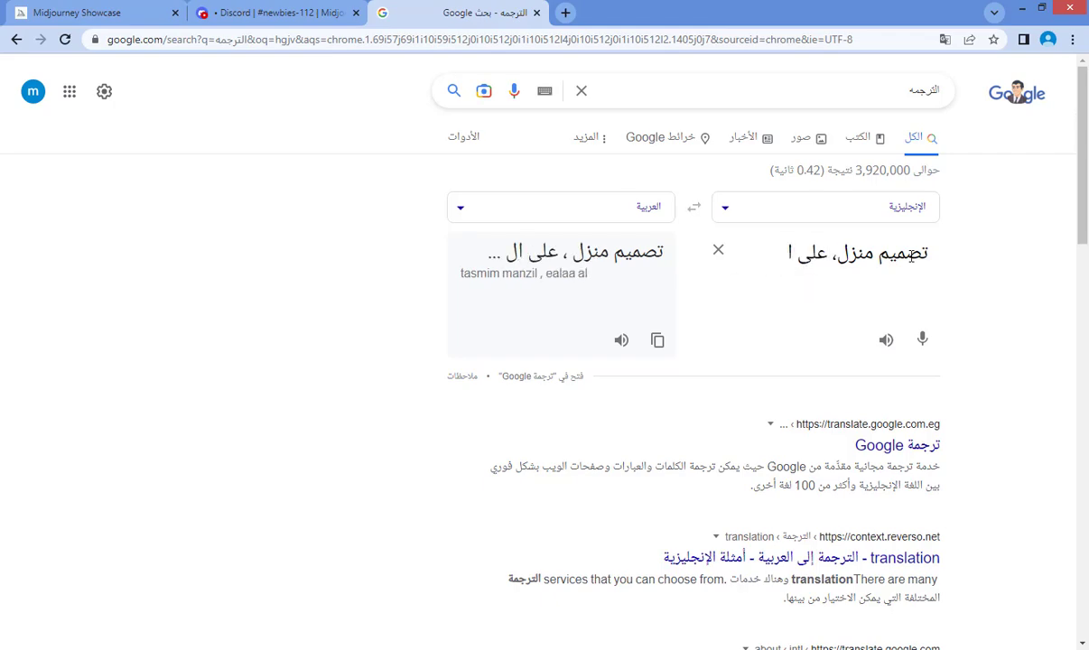
type("لتراث ا")
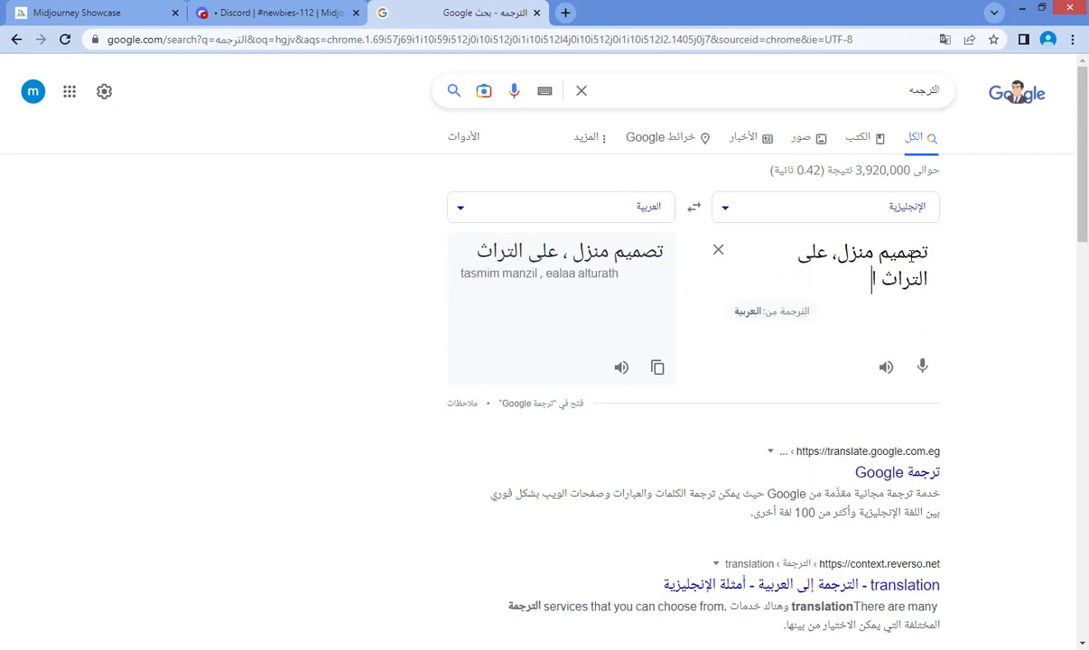
type("لمعمارى الحد")
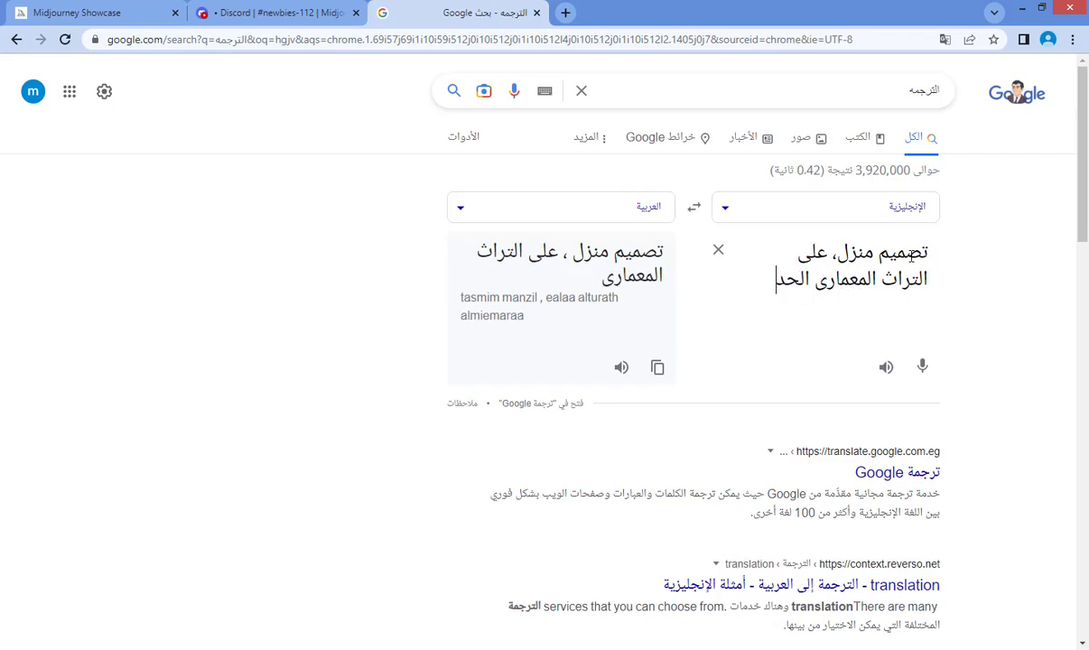
type("يث")
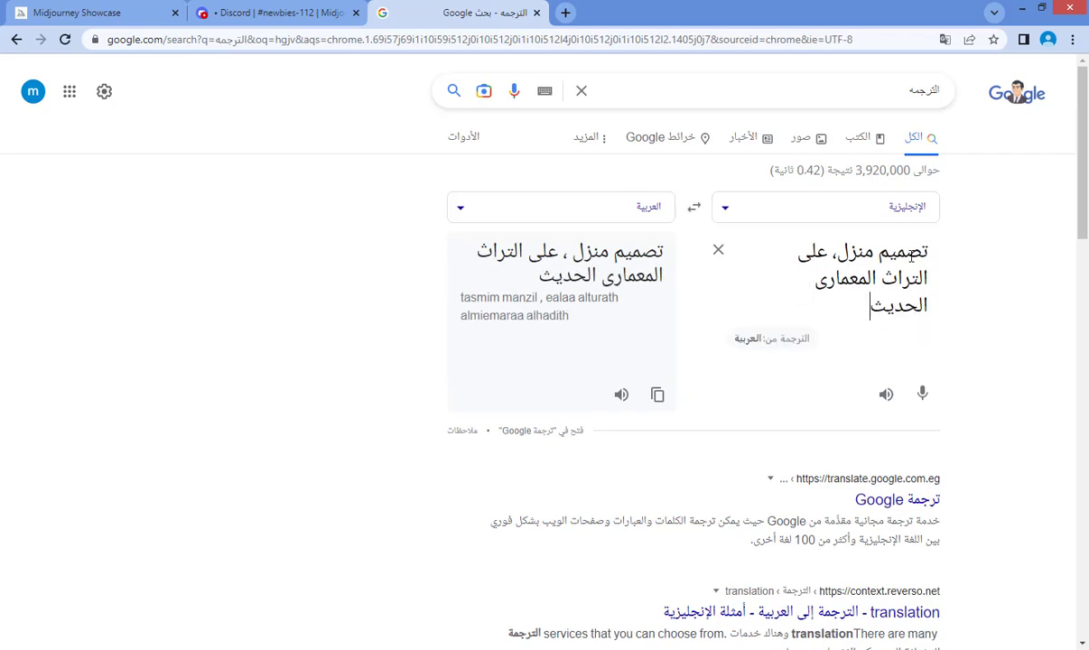
type("،")
type(" تفاص")
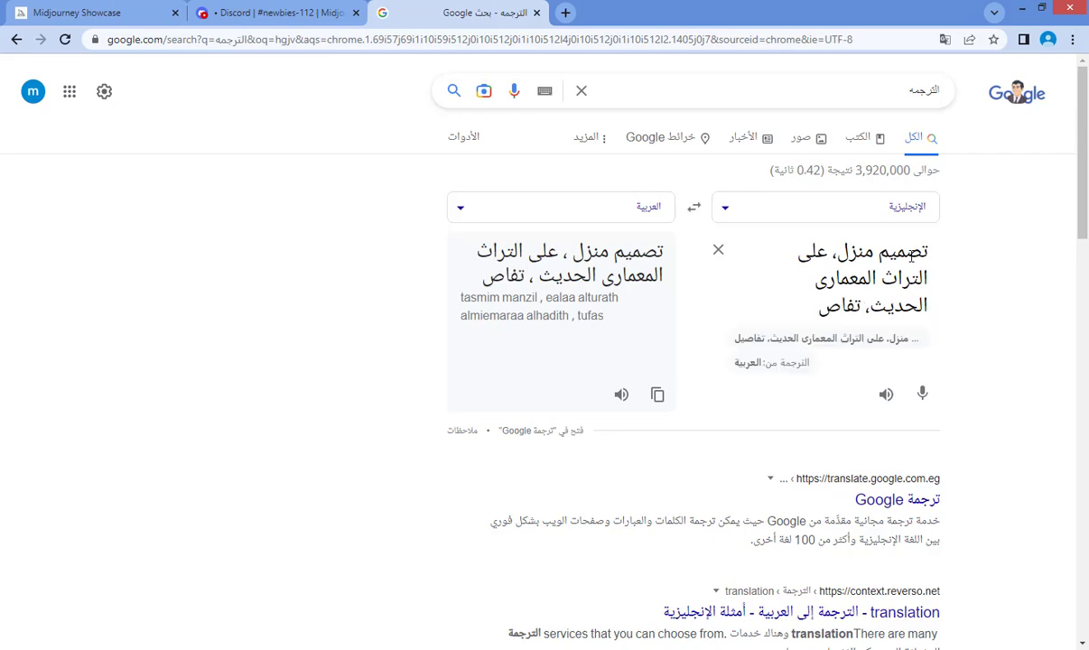
type("يل")
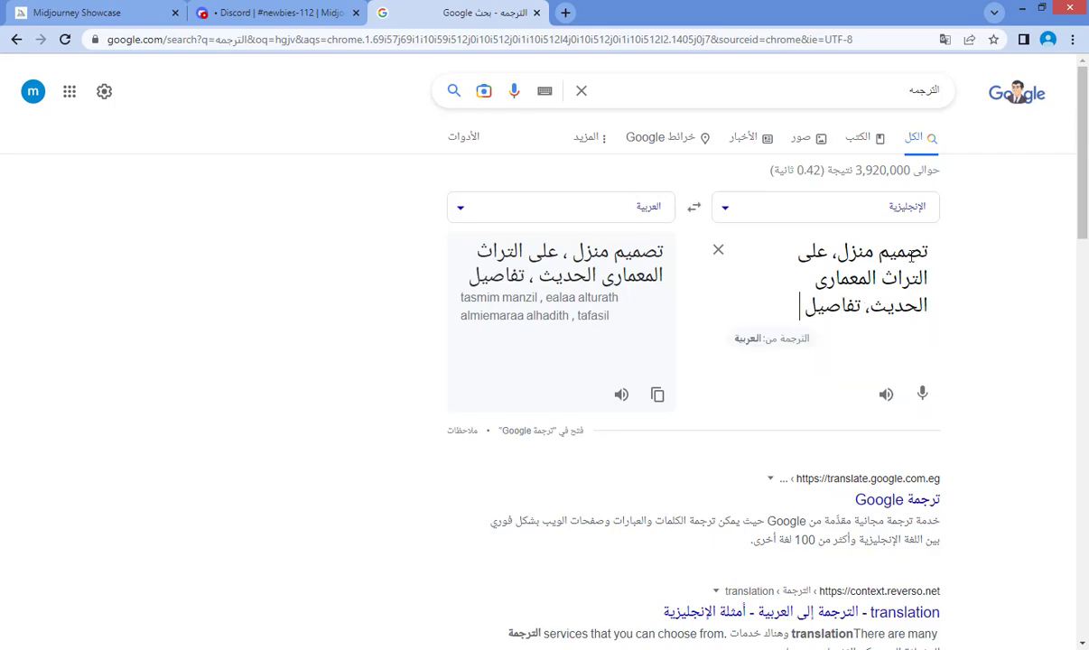
type(" عالية")
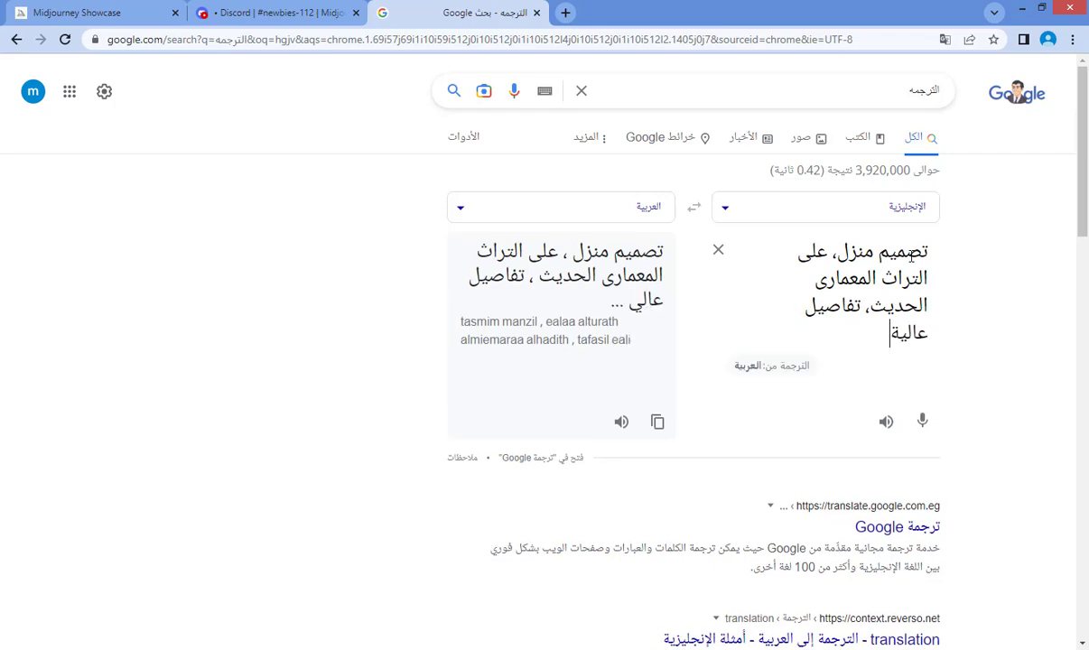
type("،")
type(" مساحة واس")
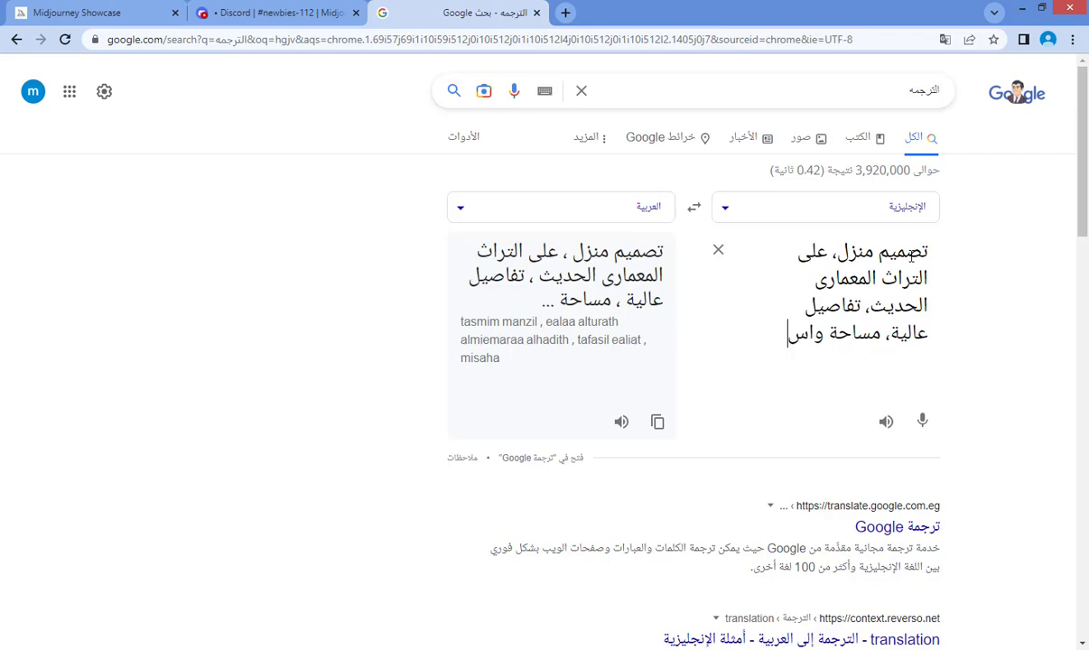
type("عة،")
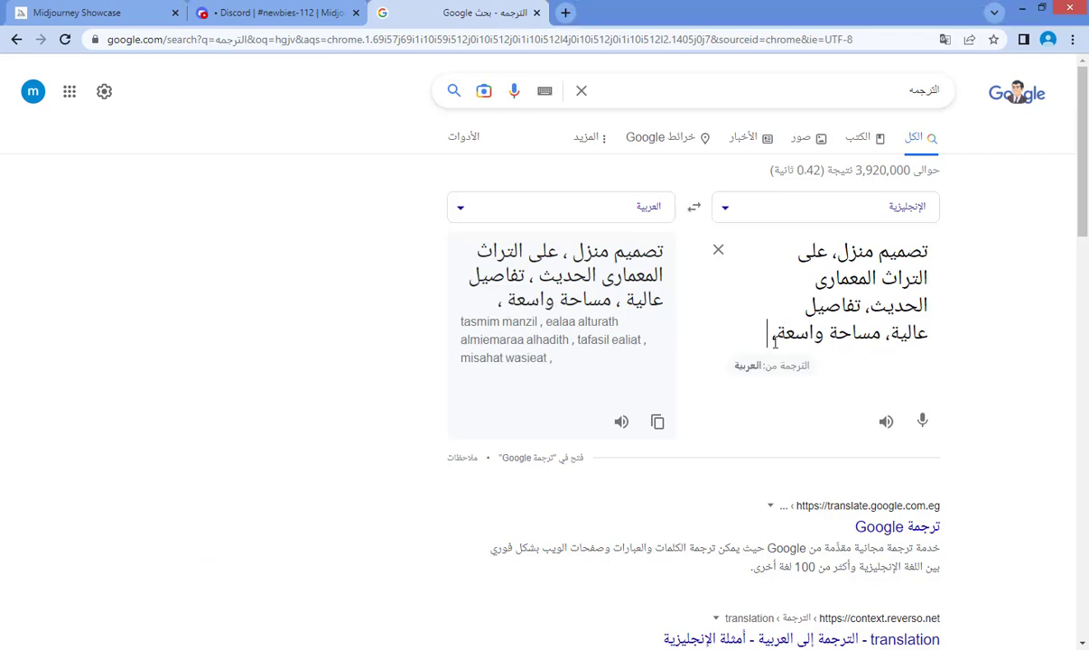
type(" حمام")
key("BackSpace")
type("ام سباحة")
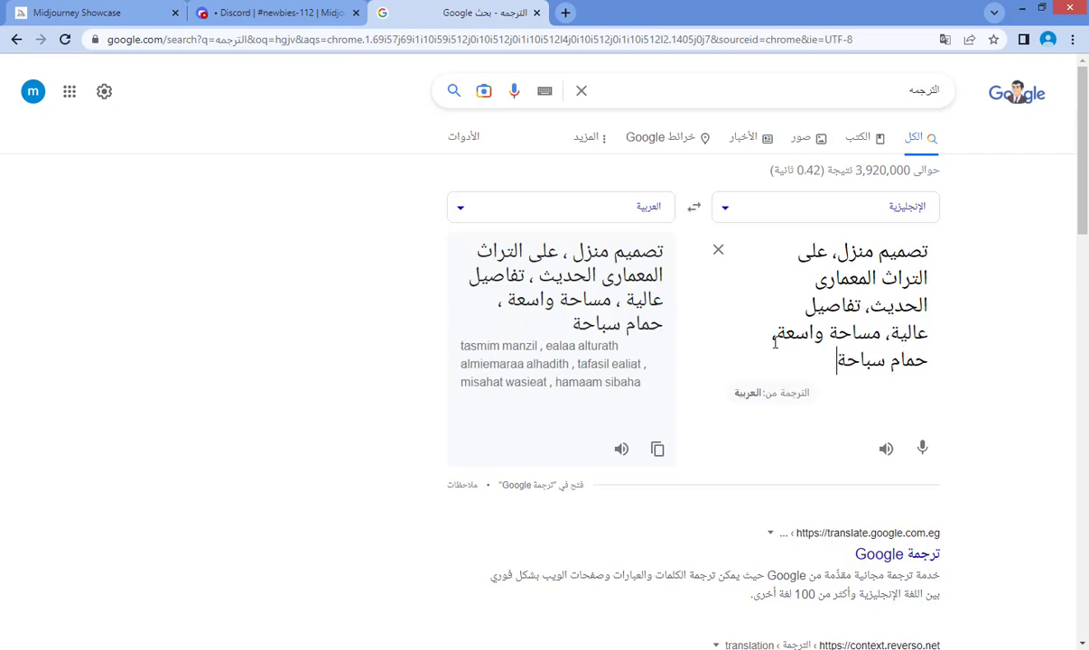
type("، حديقة،")
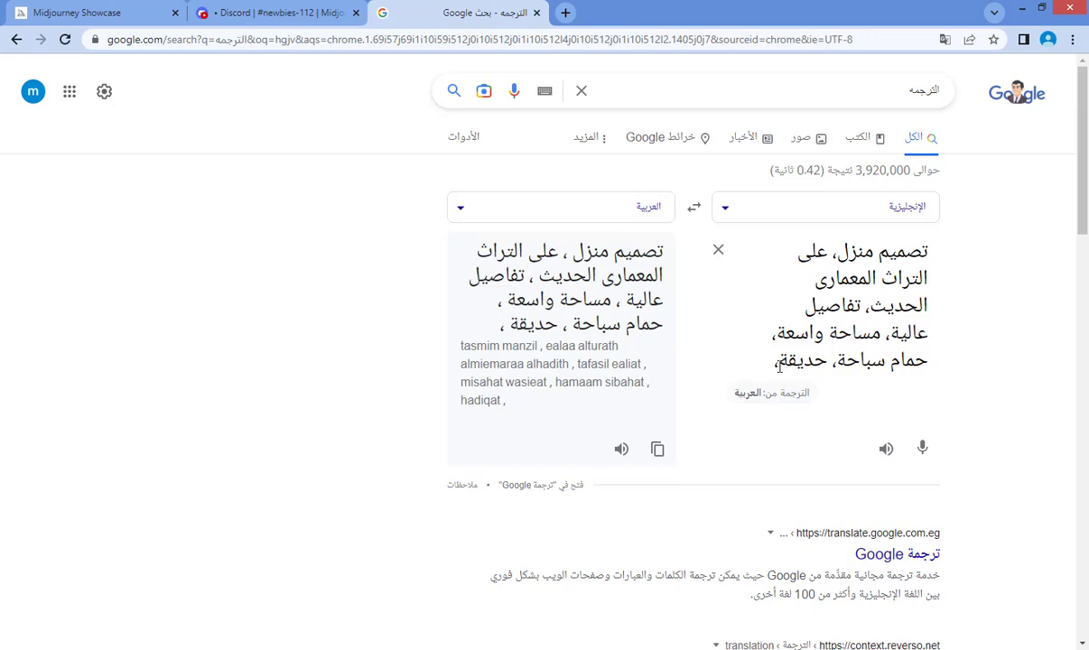
type(" جودة عالية")
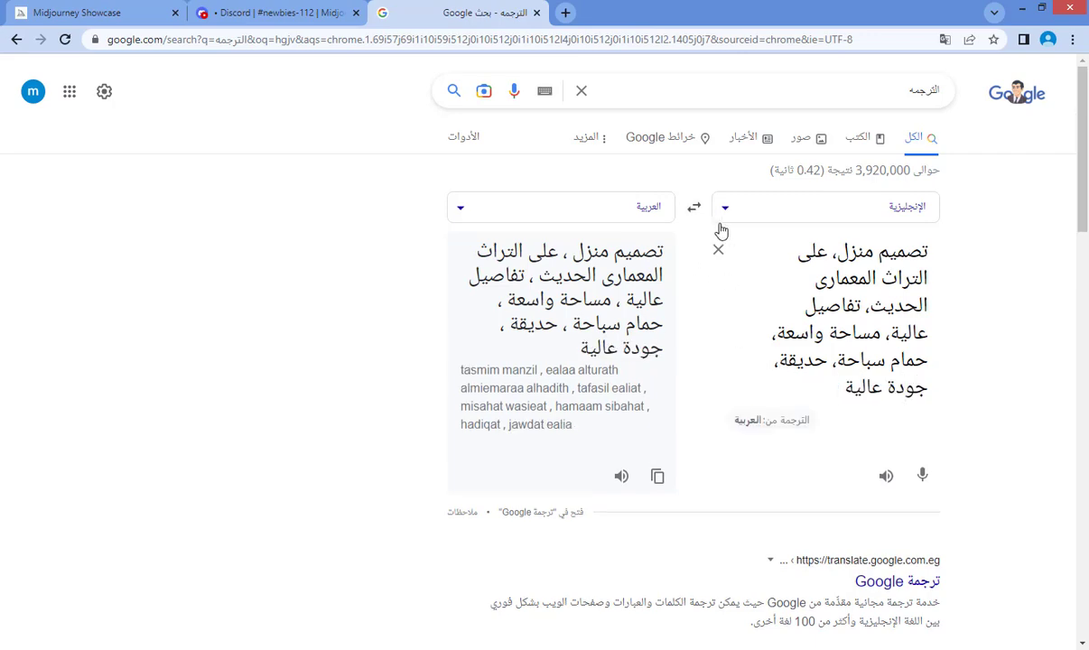
Step: Swap the translation to Arabic-to-English and copy the English result
left_click(695, 208)
triple_click(567, 312)
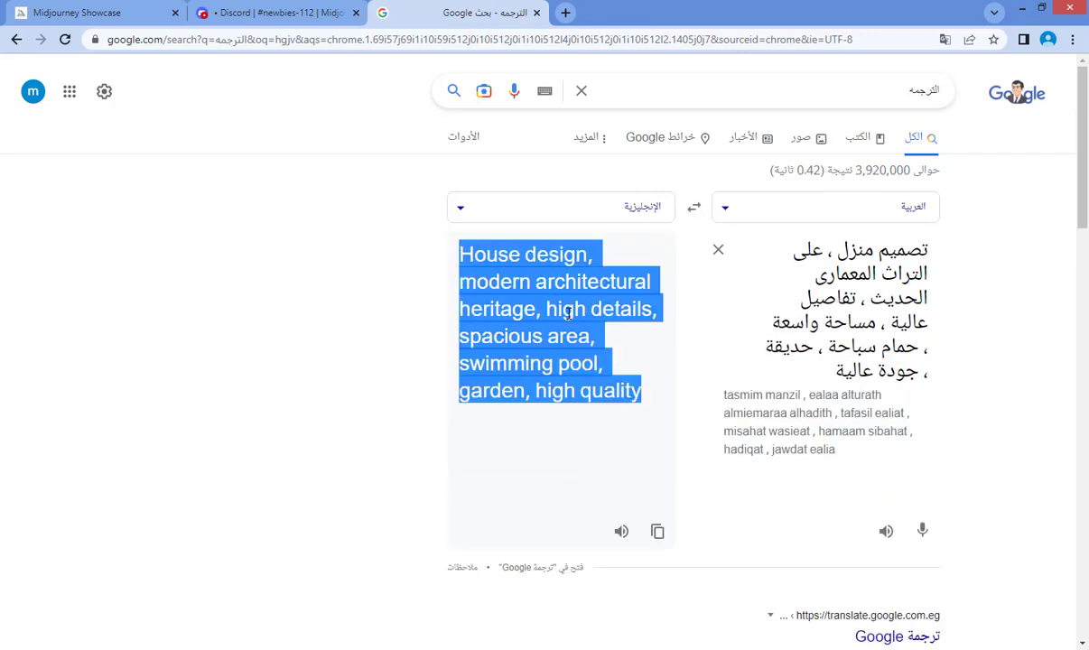
right_click(542, 304)
left_click(560, 312)
Step: Paste the English house description into the /imagine prompt and append '--v 4 --ar 3:2'
left_click(250, 9)
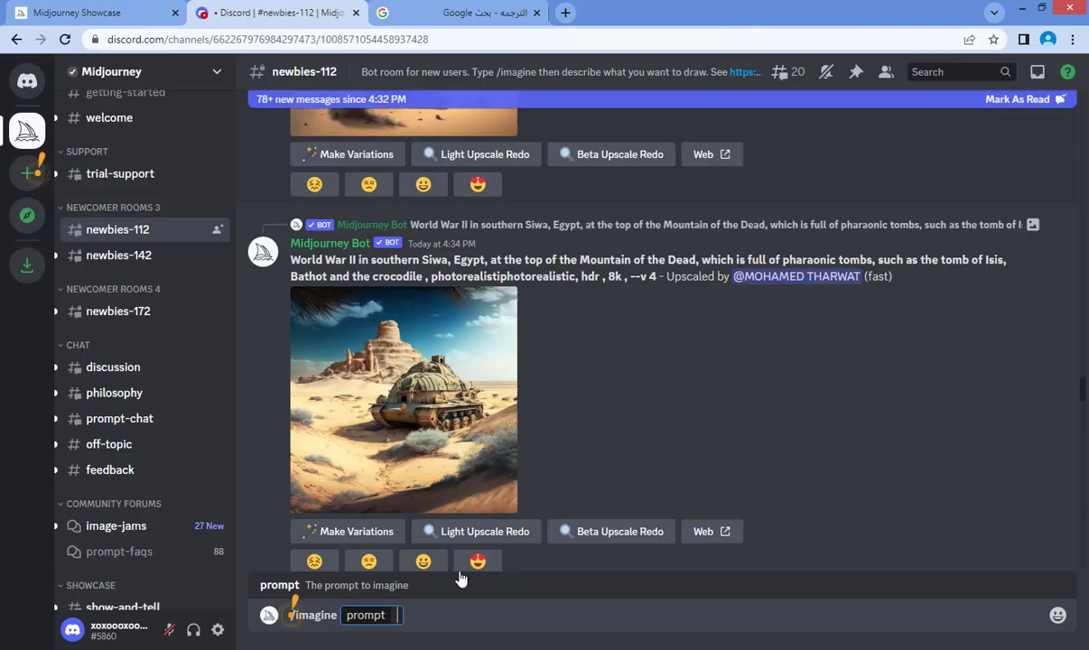
right_click(400, 615)
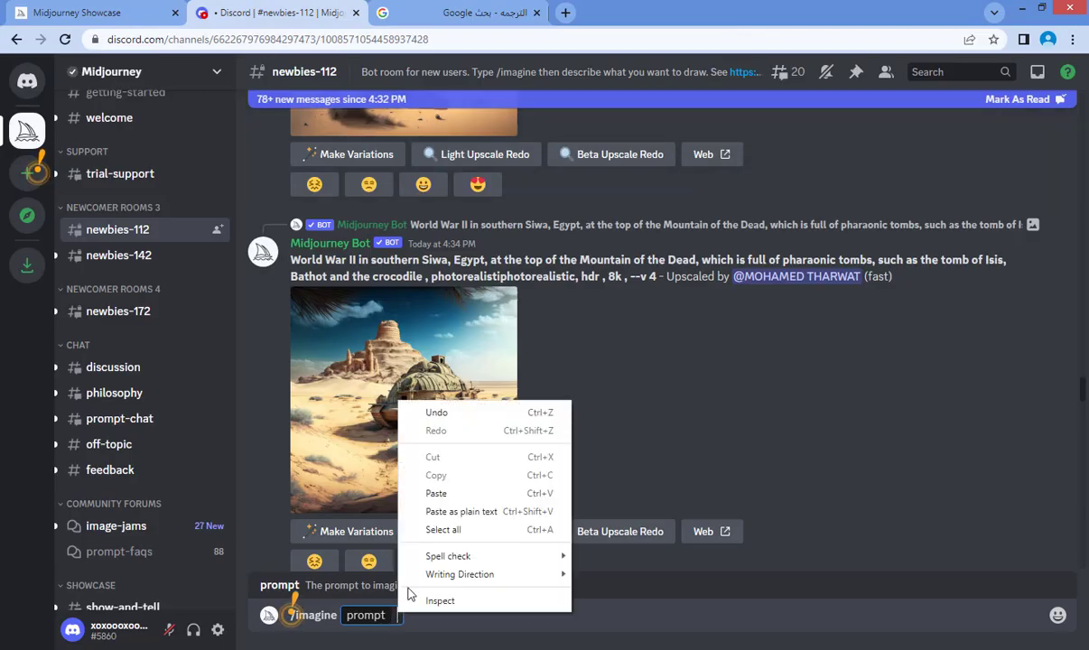
left_click(440, 488)
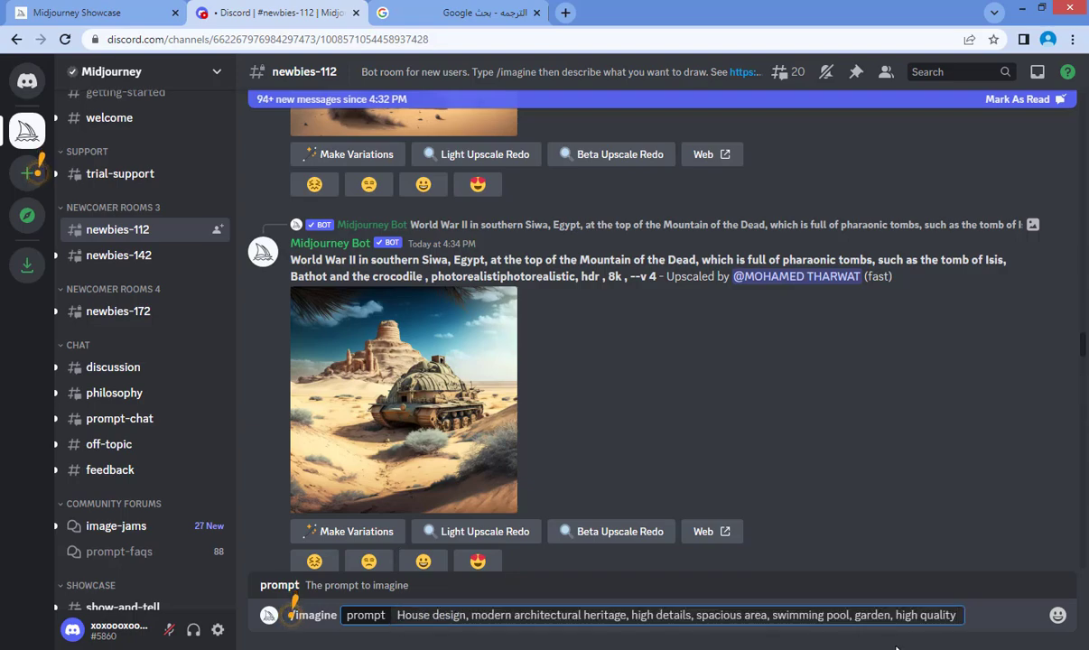
type(",")
key("Return")
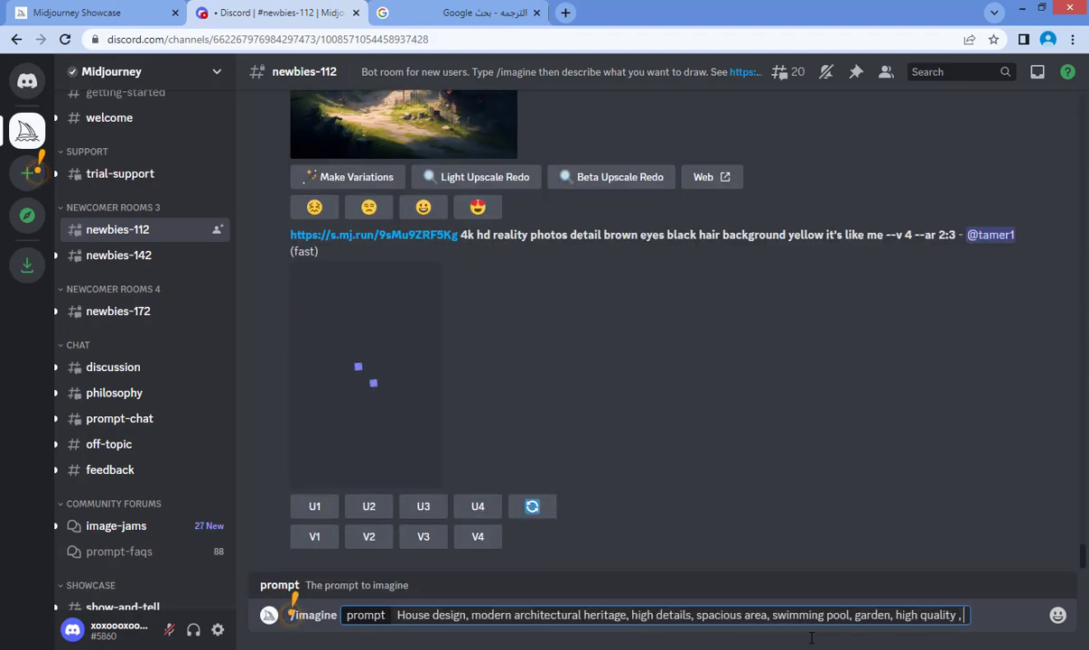
type("--v 4")
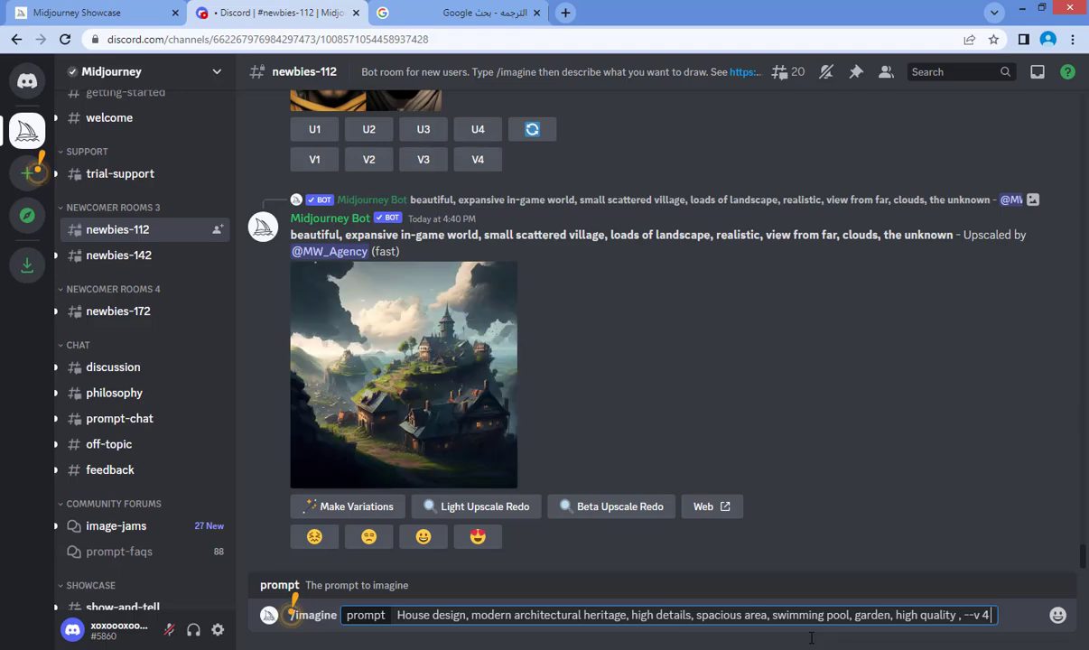
type(" --ar")
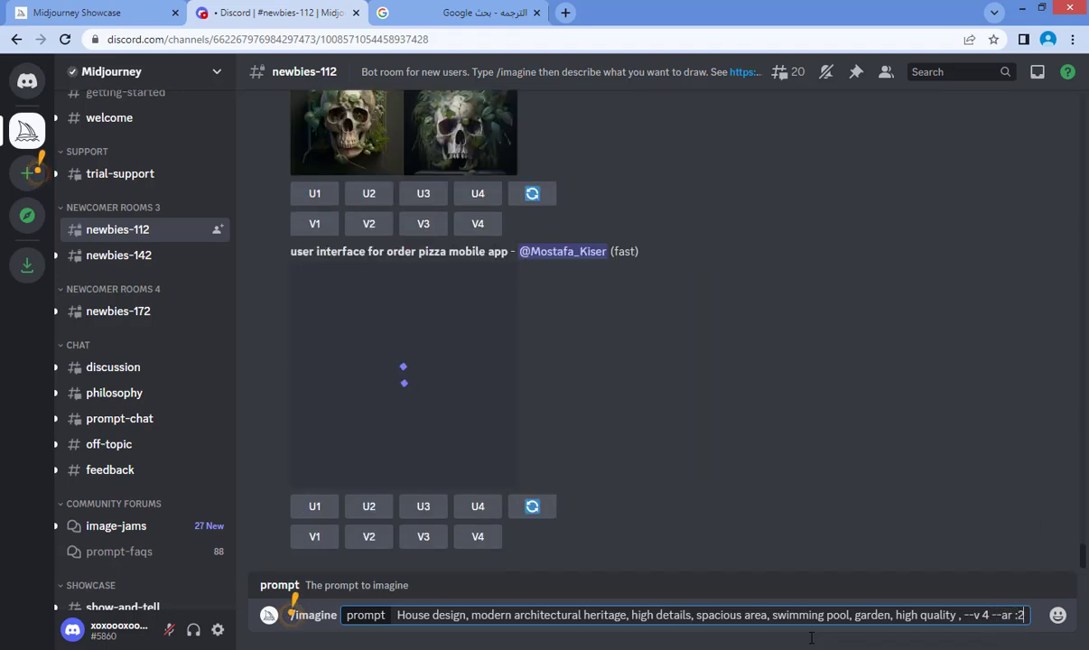
type(" 3")
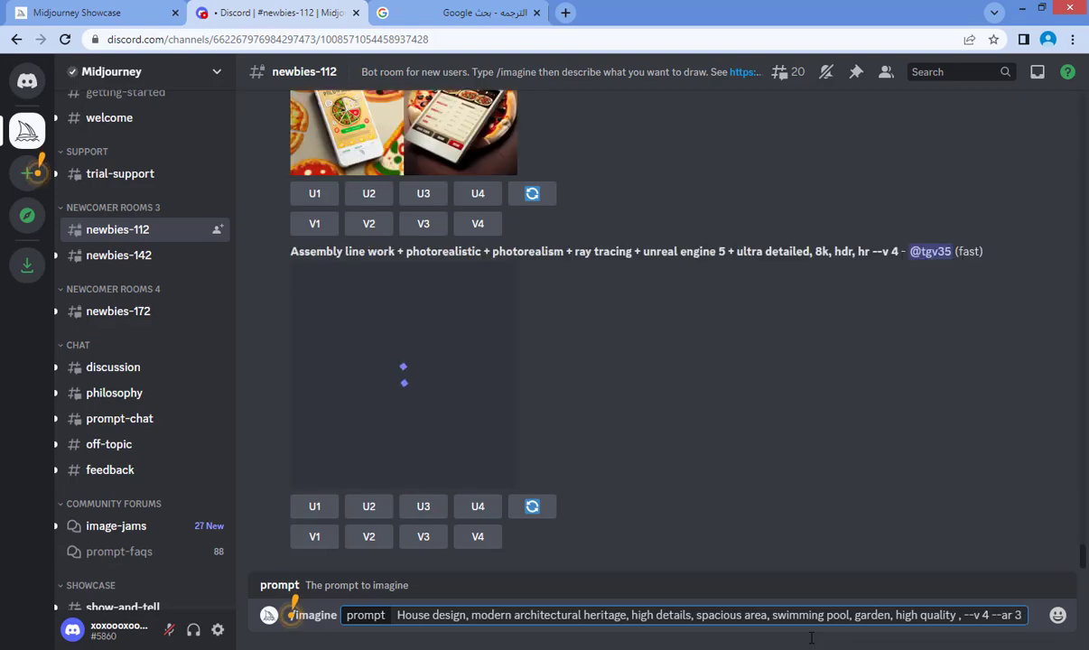
type(":2")
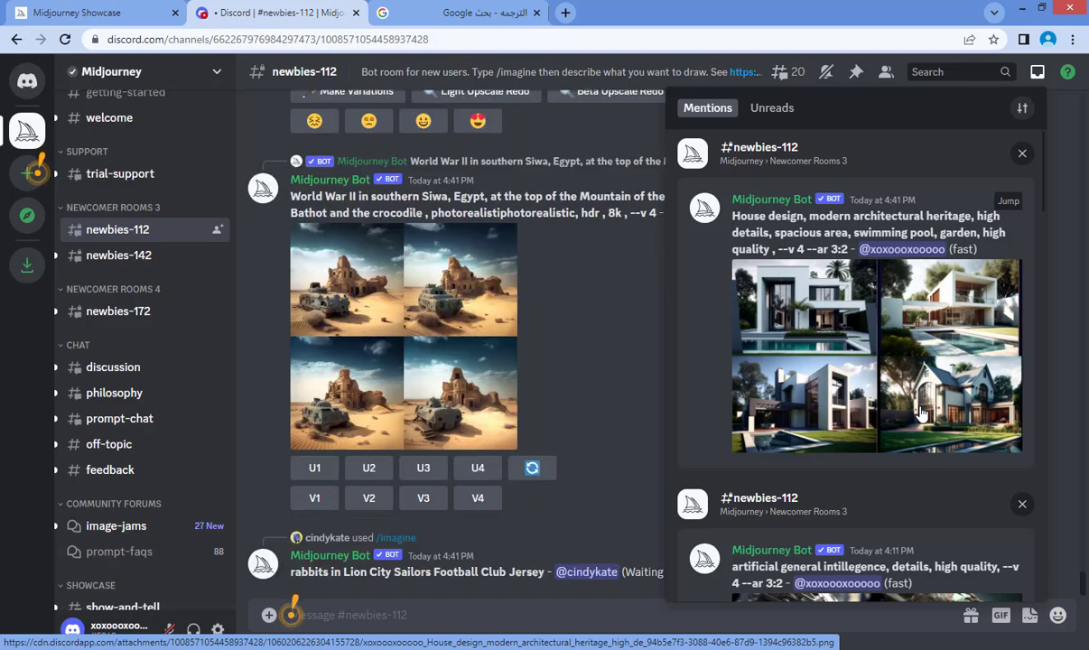
Step: Enlarge Midjourney's returned grid of four modern houses with pools and gardens
left_click(865, 370)
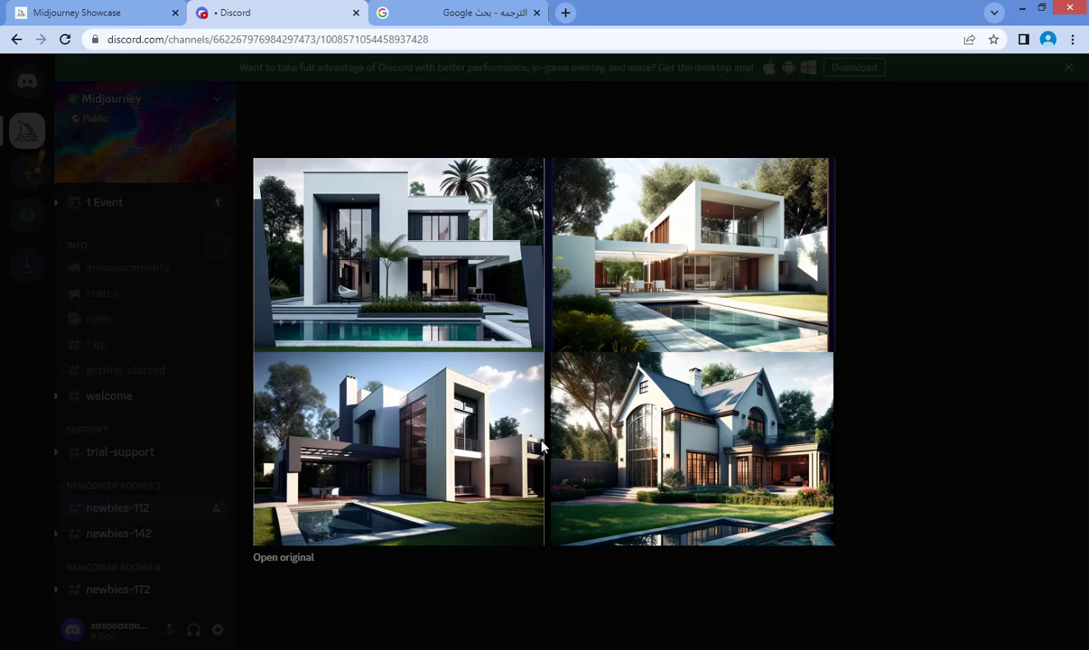
Step: Close the enlarged grid, open #newbies-112, and find the house-design result in Mentions
left_click(467, 15)
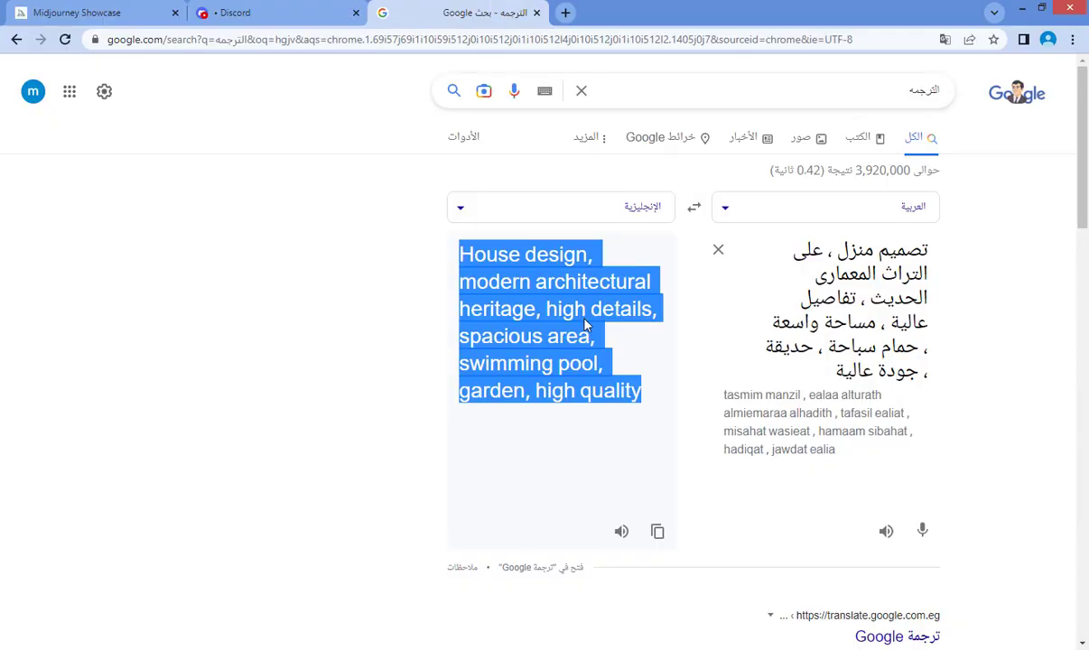
left_click(271, 12)
left_click(1043, 278)
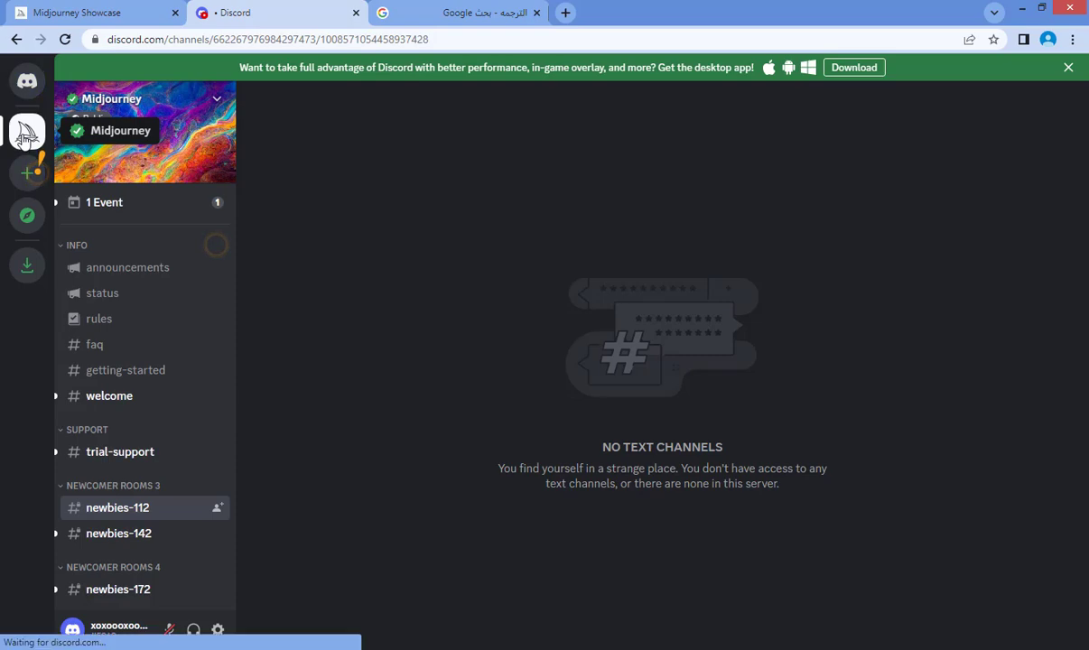
left_click(154, 511)
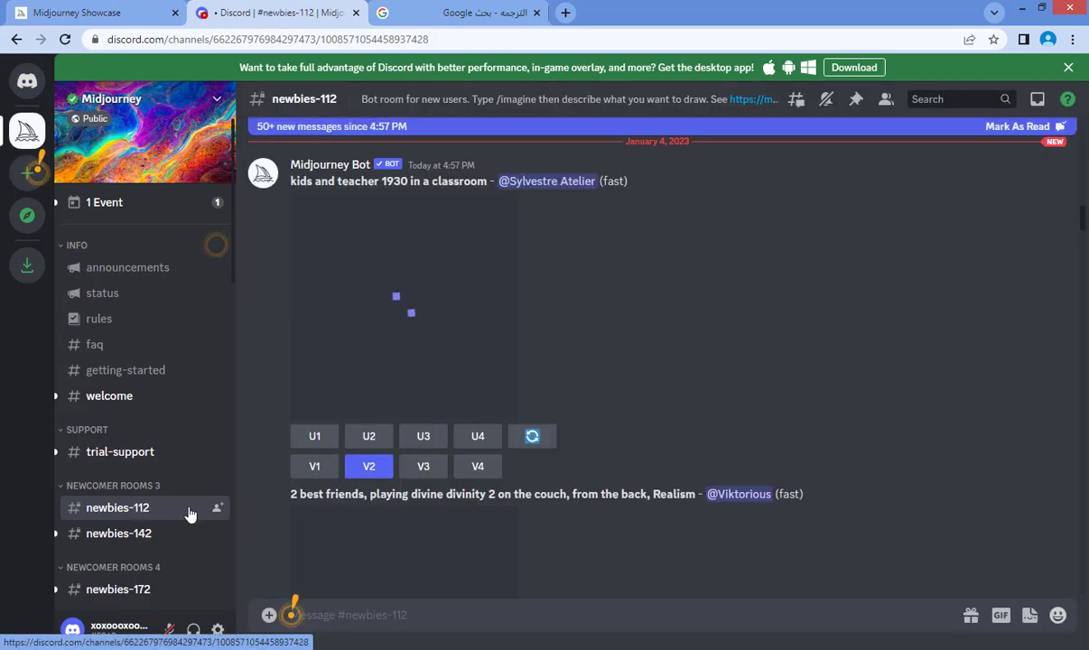
left_click(1037, 99)
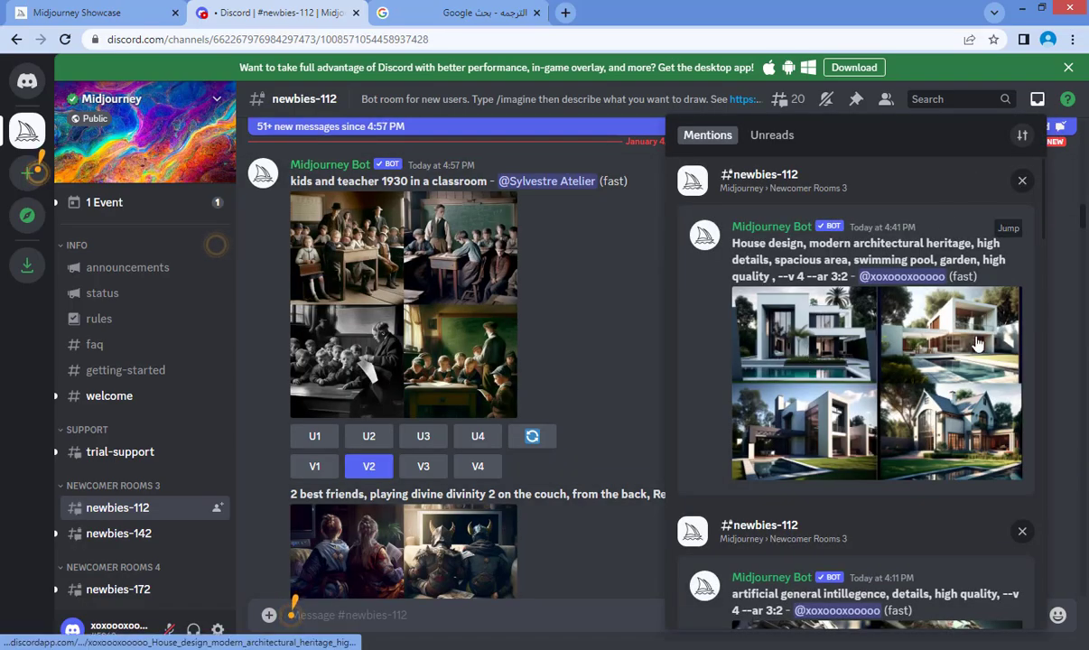
left_click(948, 362)
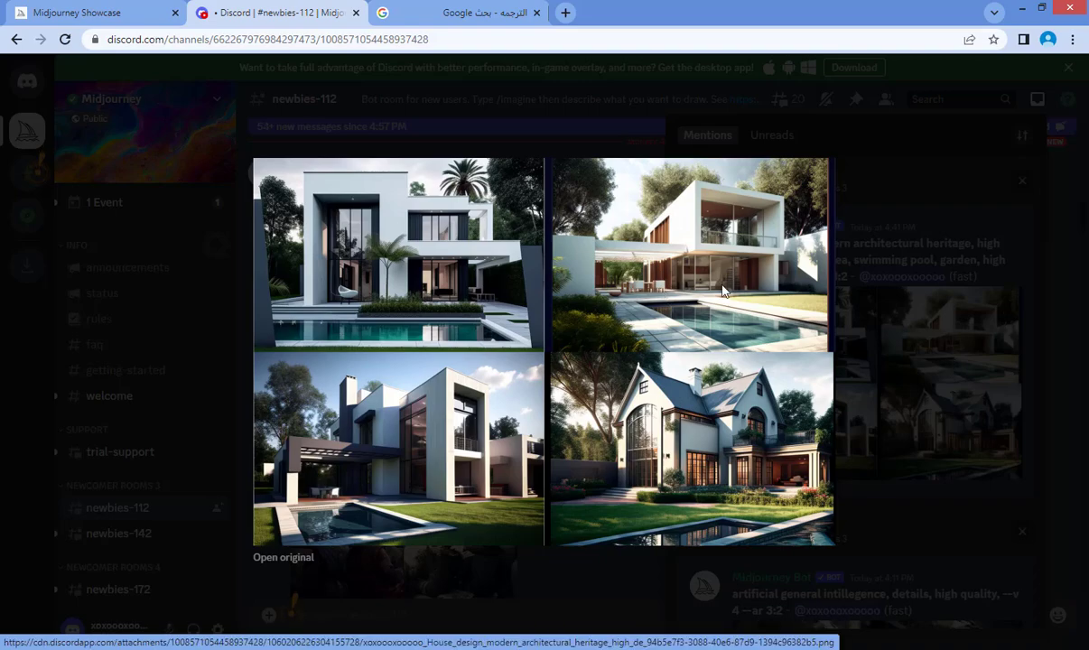
left_click(1032, 325)
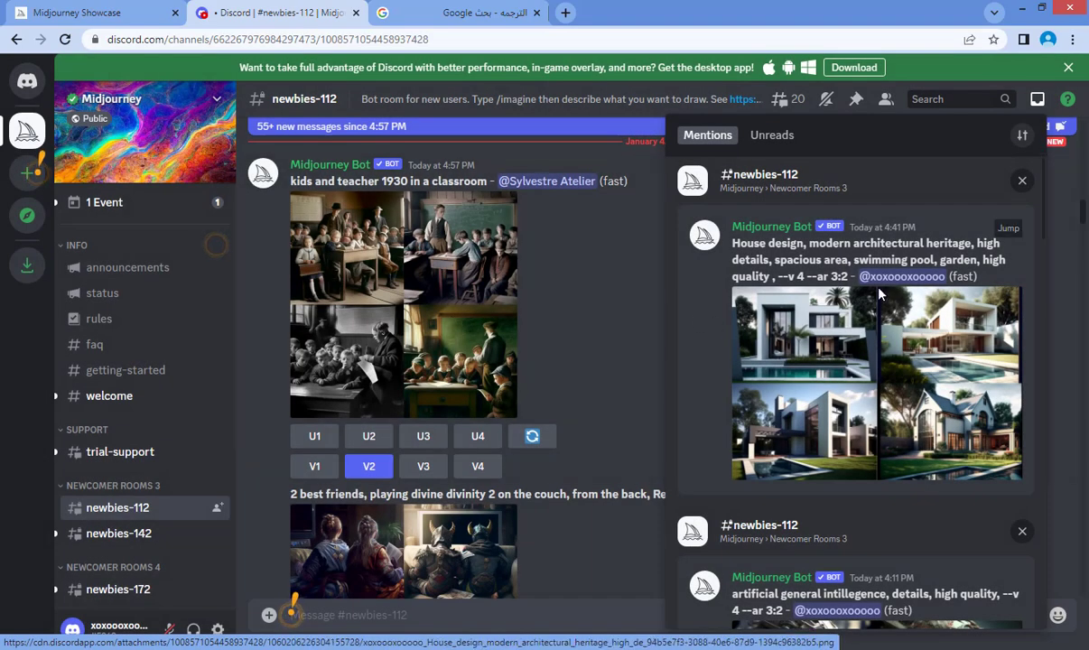
Step: Jump to the house-design message in the channel, then return to the Midjourney Showcase tab
left_click(1007, 231)
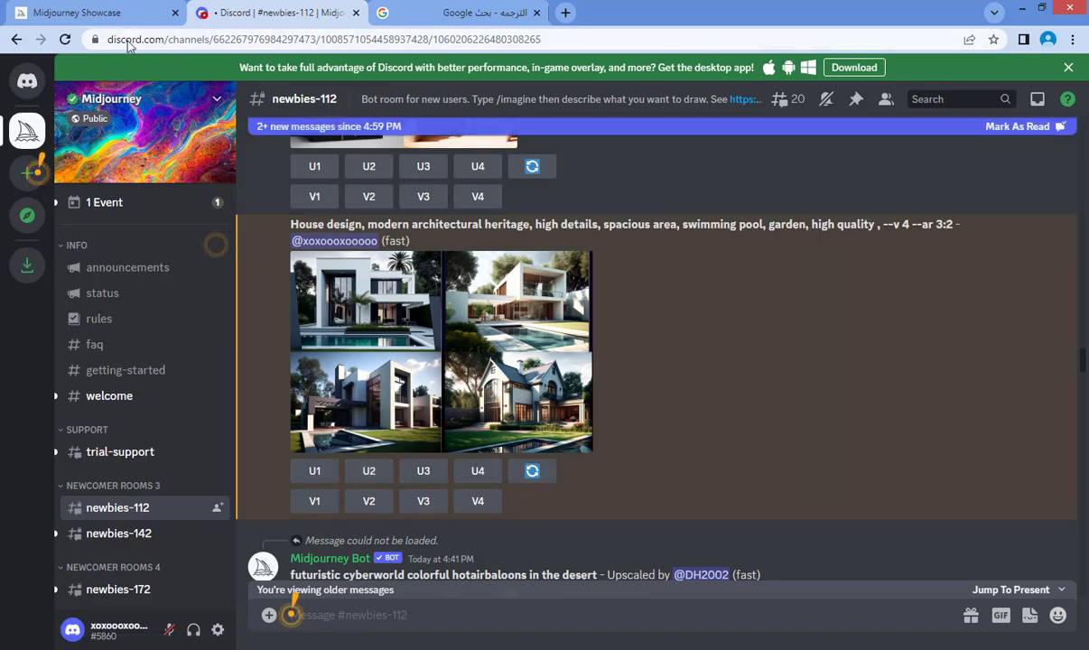
left_click(95, 7)
scroll(168, 193, "up", 2)
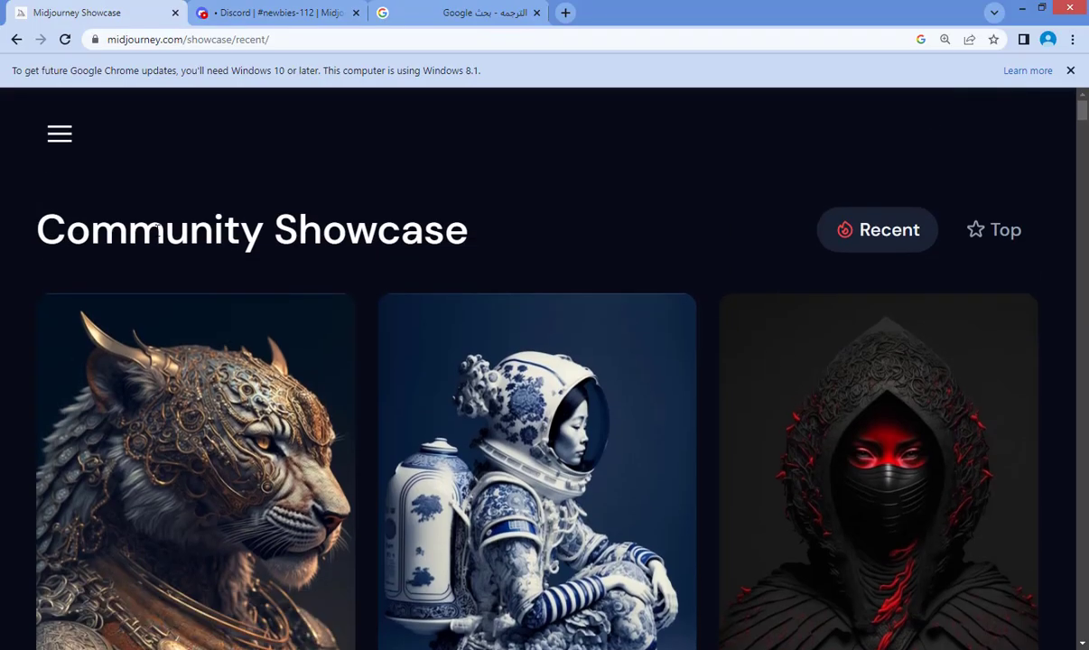
Step: Zoom the page to 90% and save the house-design grid as a PNG from the profile gallery
key("ctrl+minus")
key("ctrl+minus")
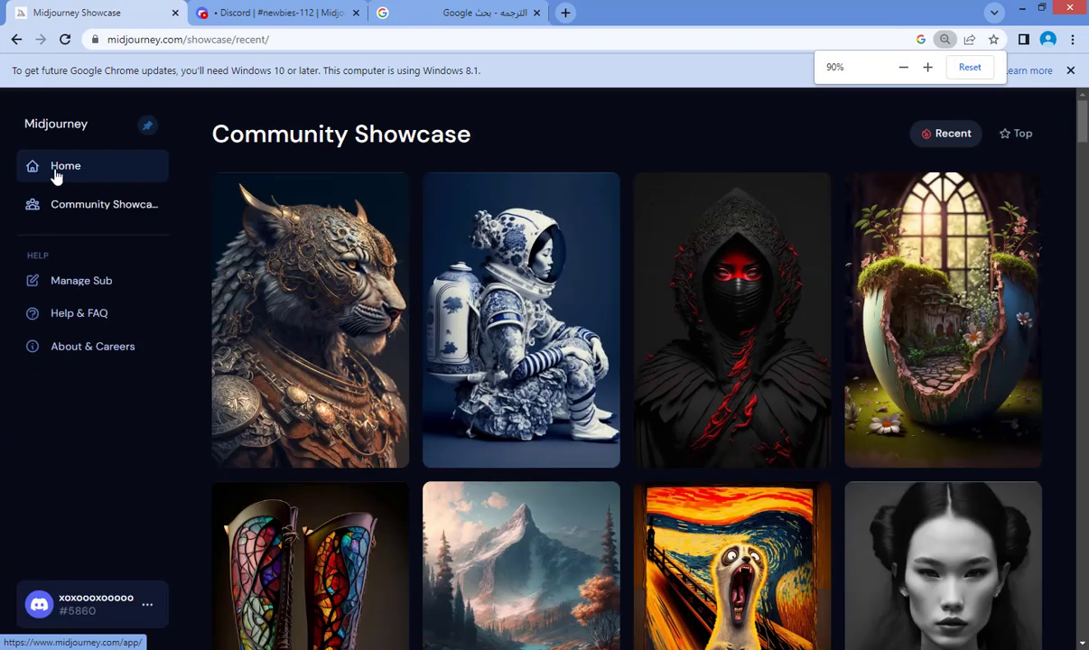
left_click(79, 168)
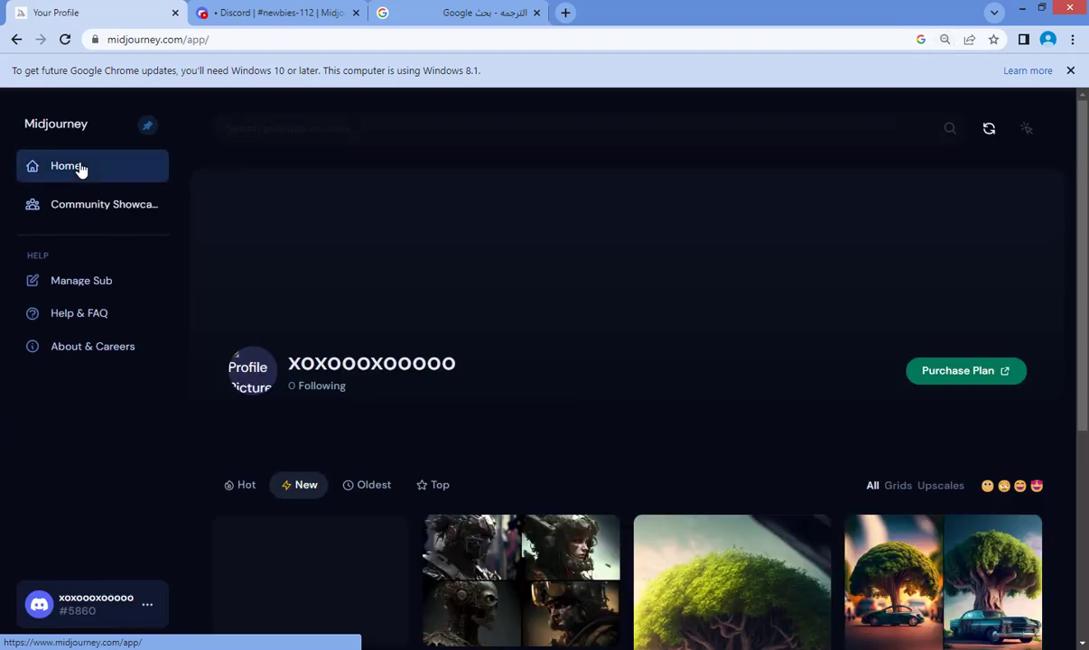
scroll(421, 338, "down", 2)
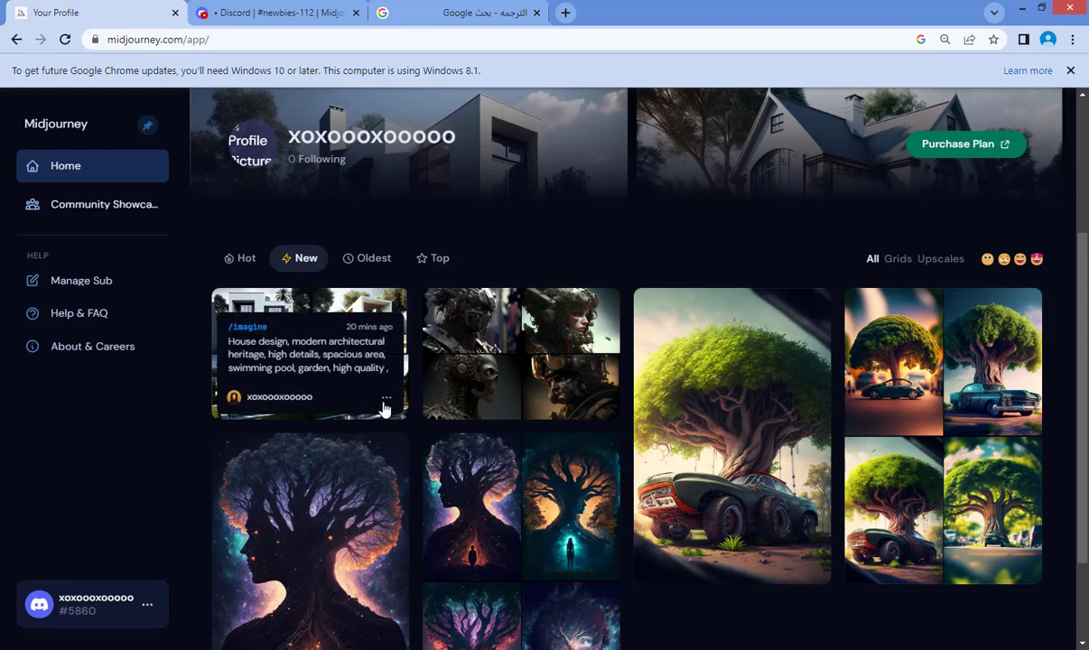
left_click(386, 396)
left_click(331, 331)
left_click(384, 314)
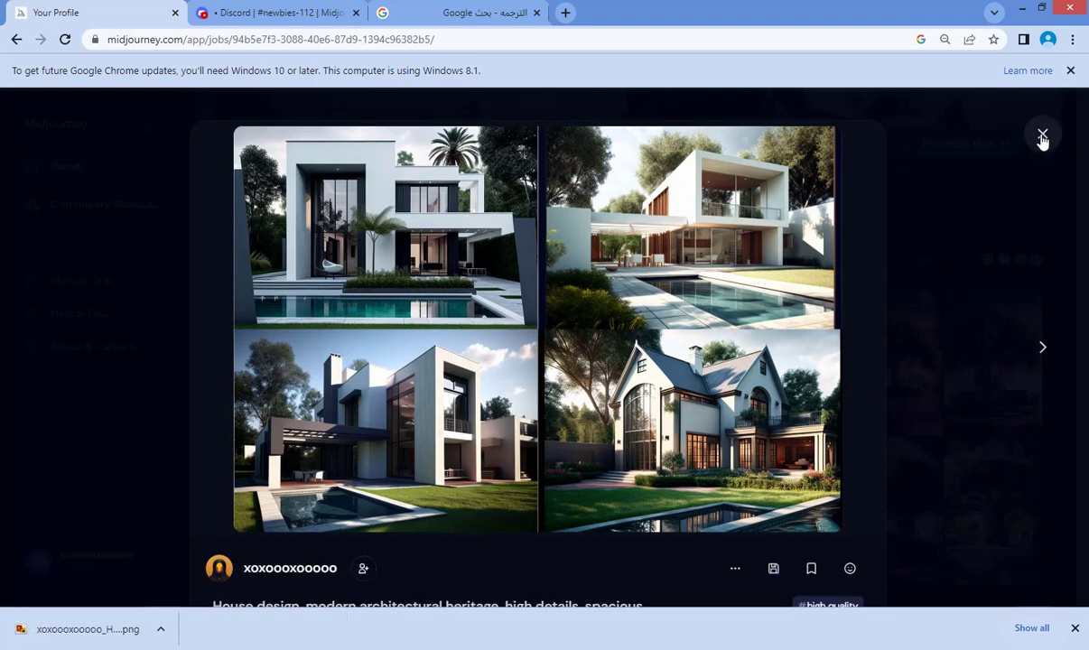
left_click(1042, 134)
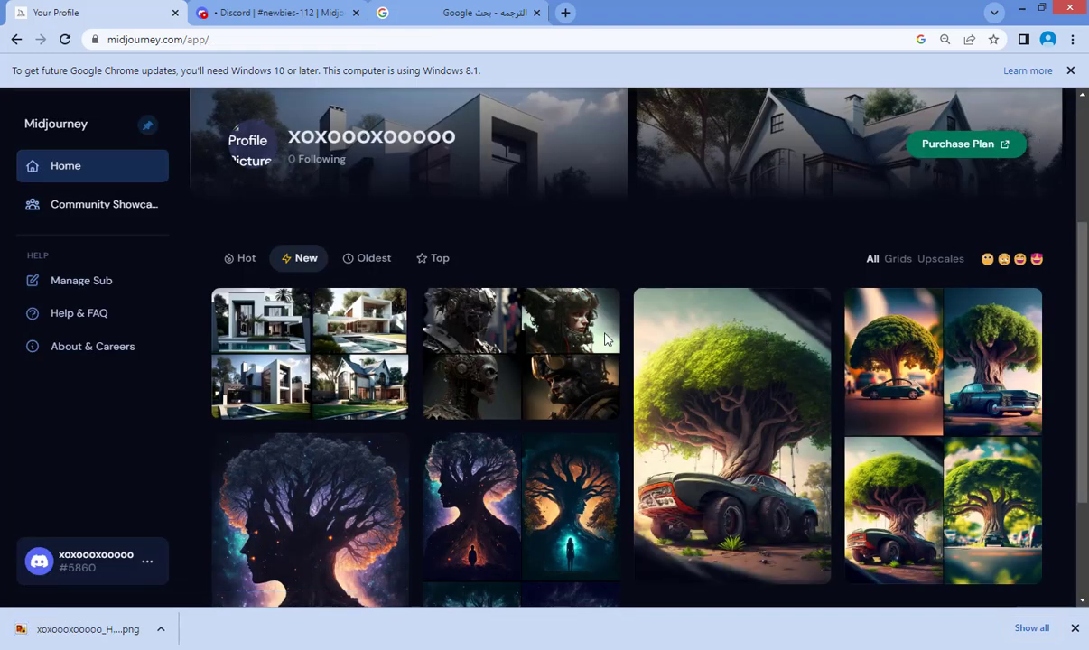
mouse_move(603, 341)
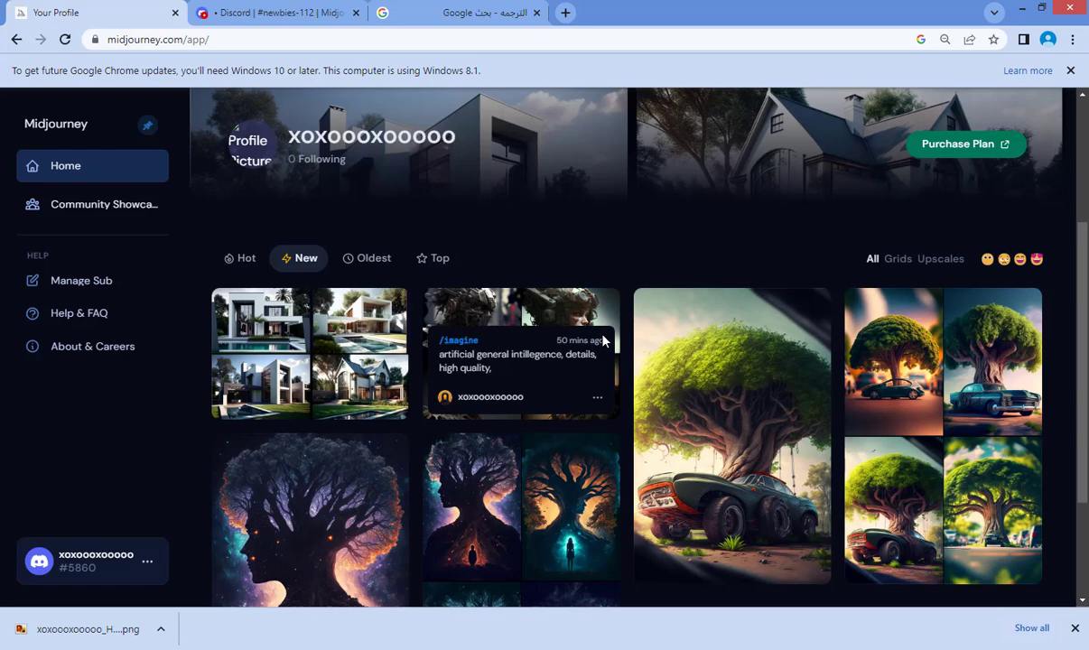